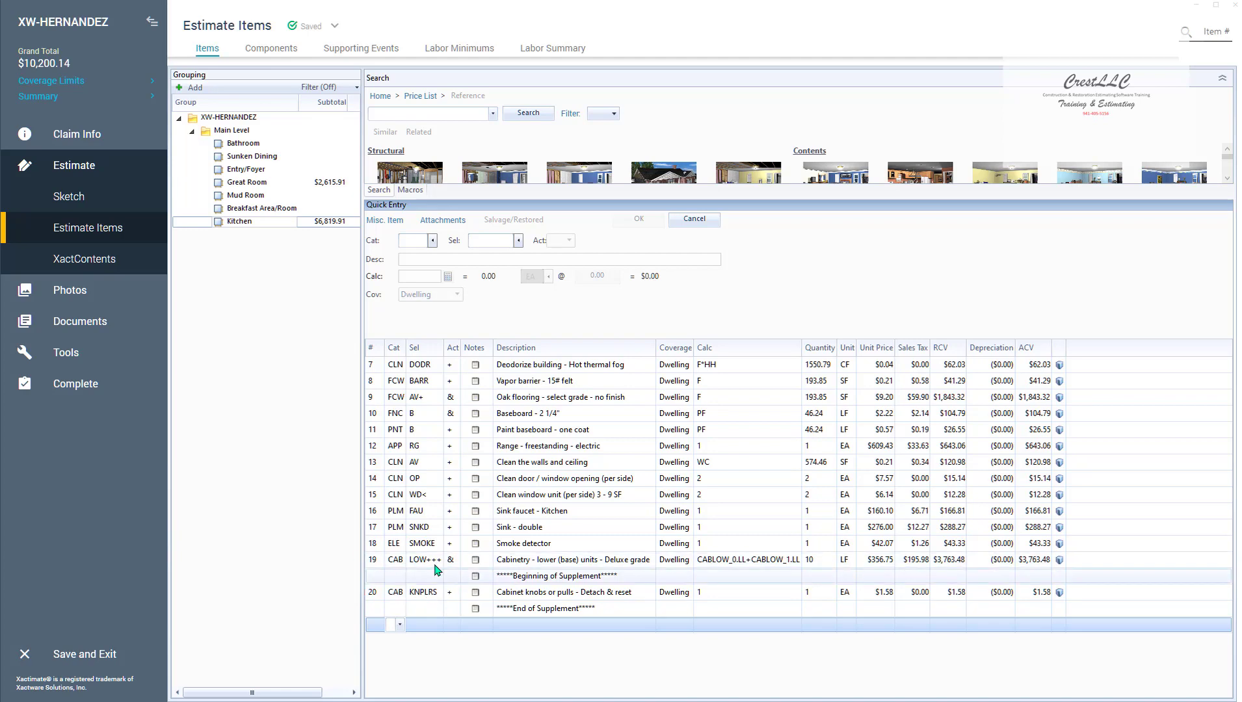
# Bold the Beginning of Supplement note, the cabinet knobs or pulls line item and the End of Supplement note in the Kitchen estimate
pyautogui.click(376, 579)
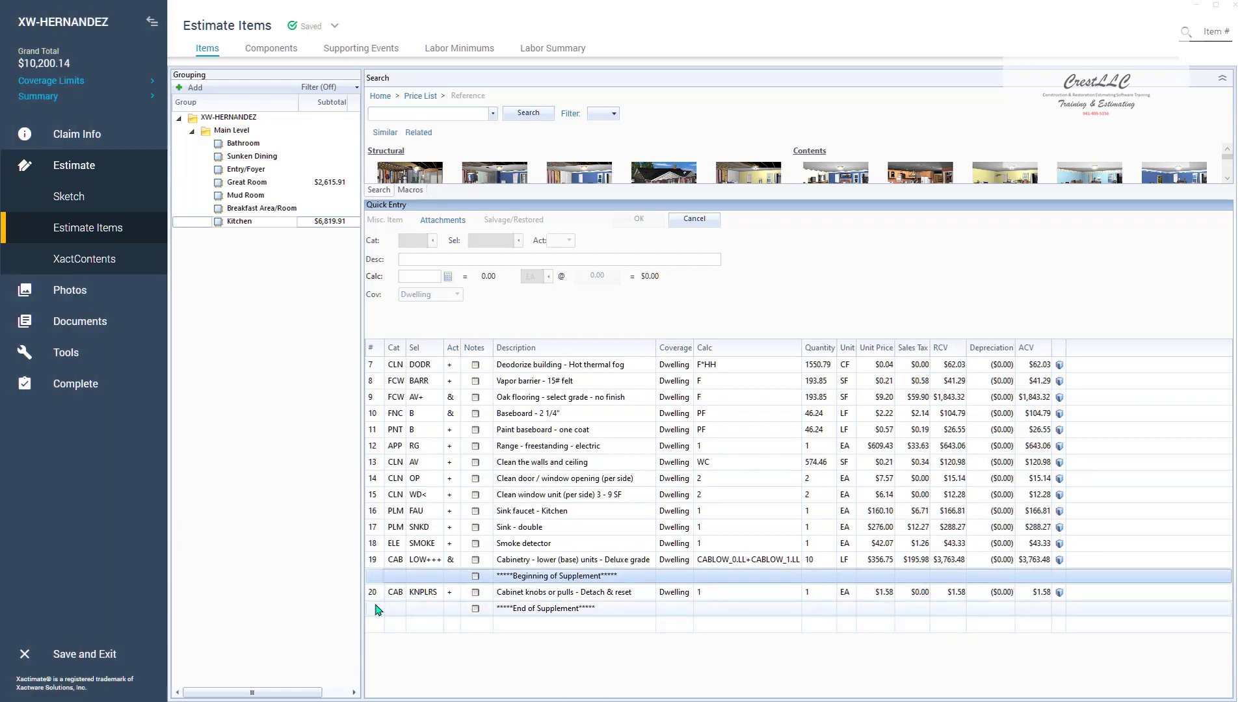
pyautogui.keyDown('shift'); pyautogui.click(377, 609); pyautogui.keyUp('shift')
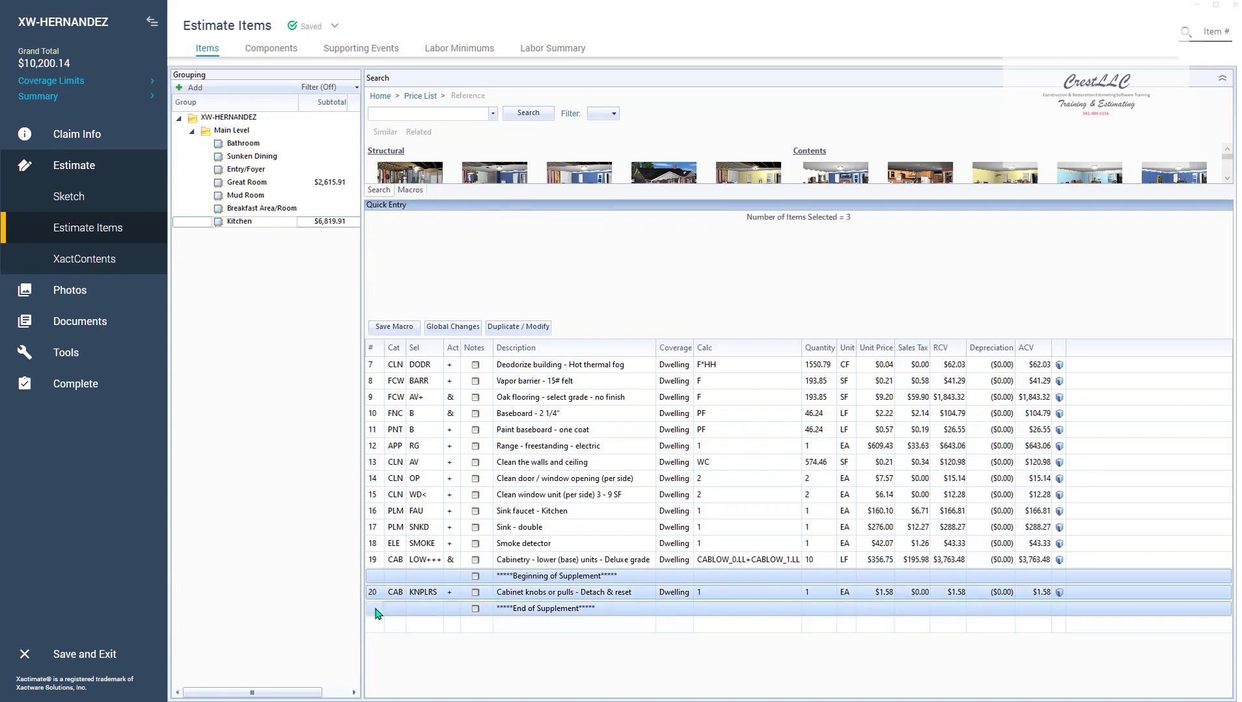
pyautogui.rightClick(396, 594)
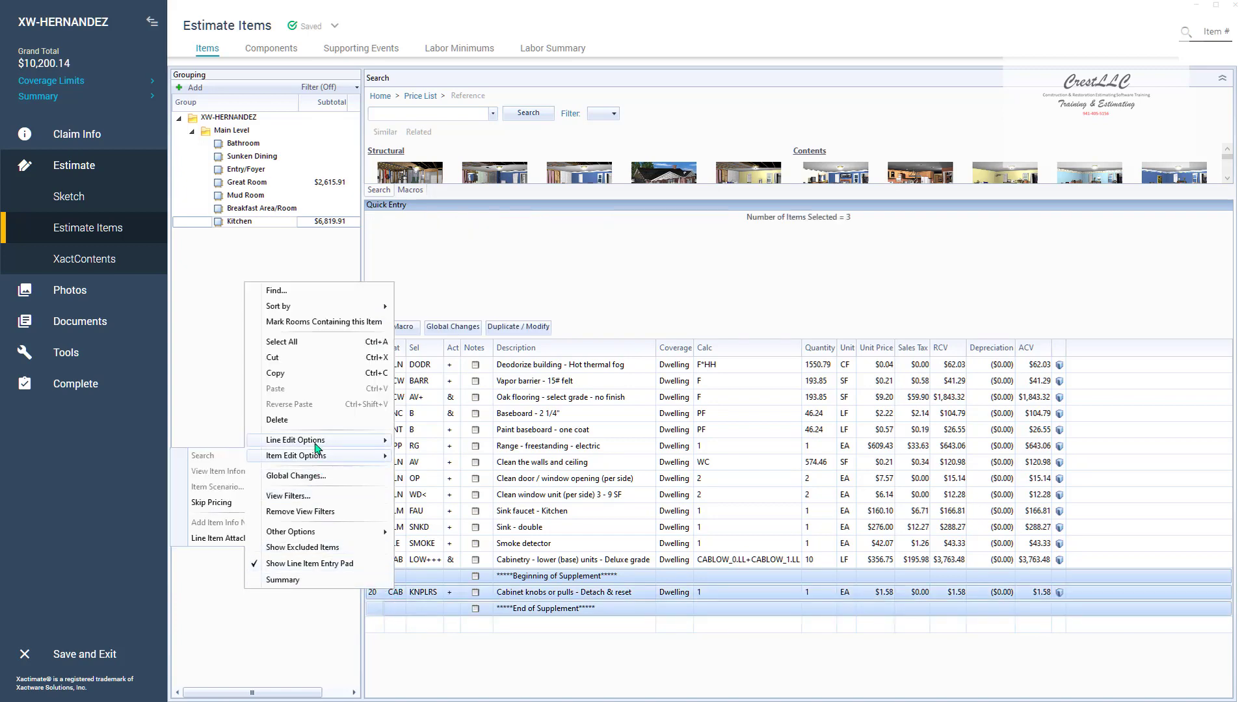
pyautogui.moveTo(316, 445)
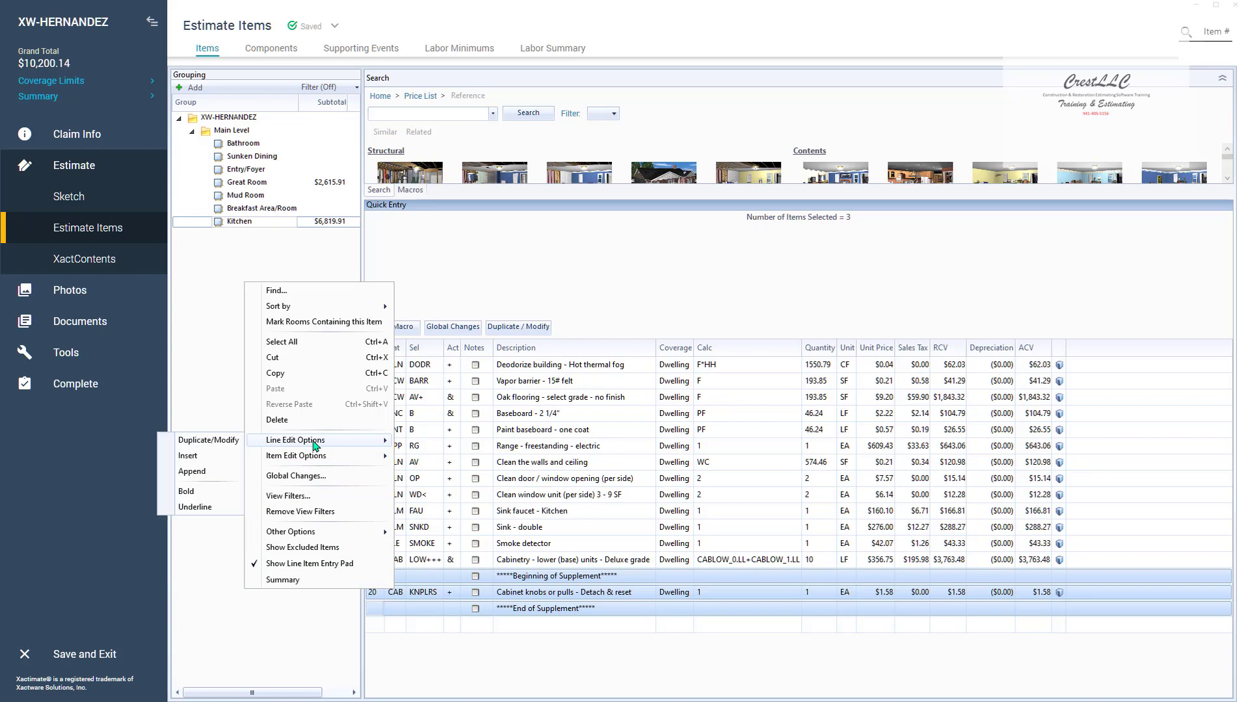
pyautogui.click(189, 492)
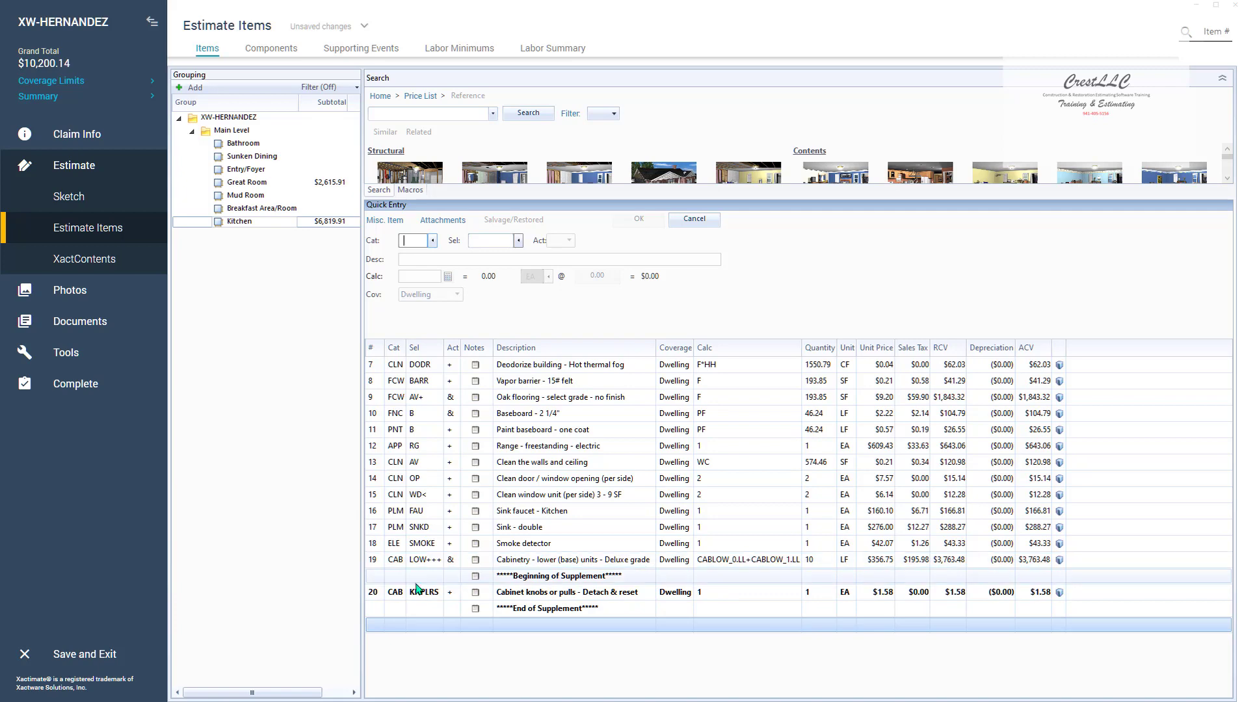
pyautogui.click(375, 594)
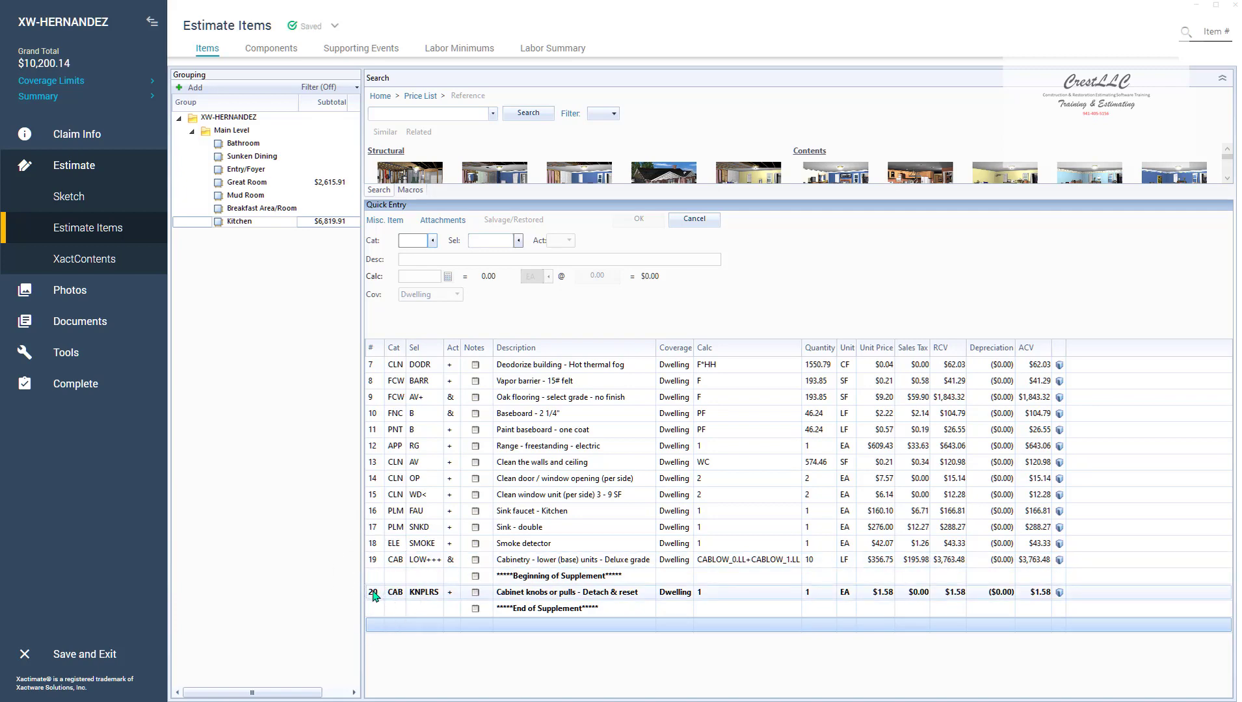
# Preview the Final Draft report and examine how the Kitchen supplement notes and cabinet knobs line are formatted in print
pyautogui.click(99, 328)
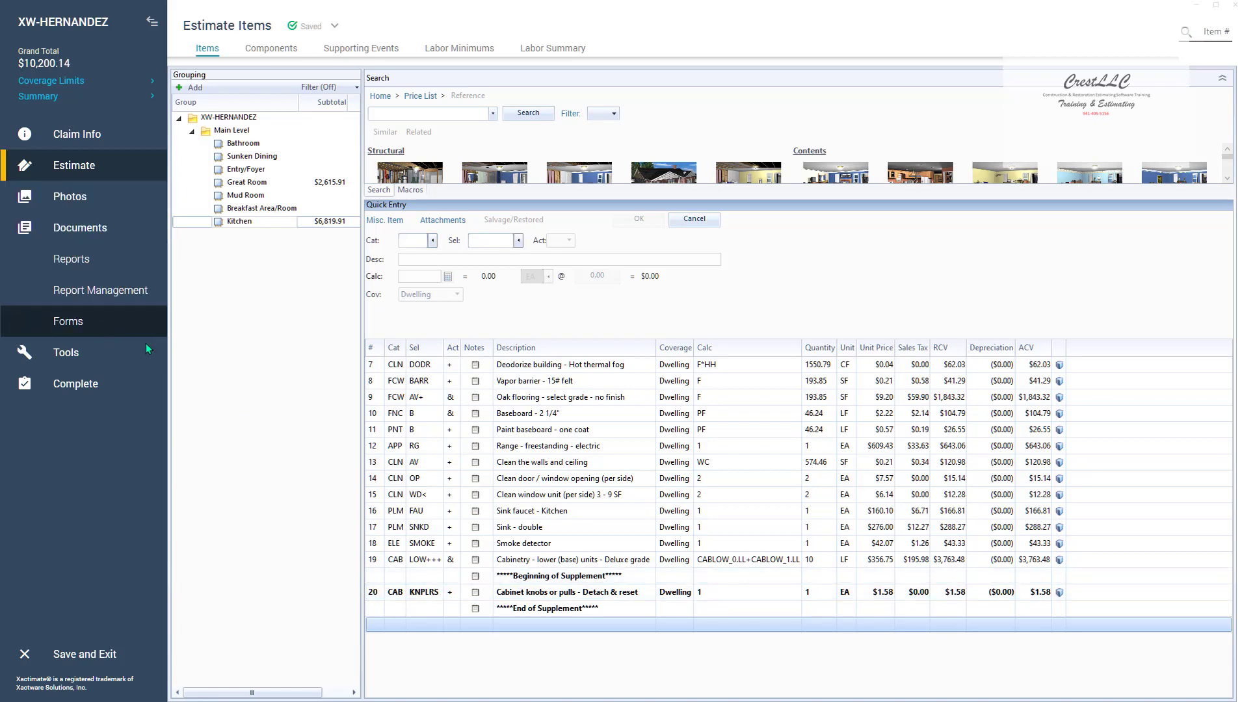
pyautogui.click(101, 274)
pyautogui.click(472, 389)
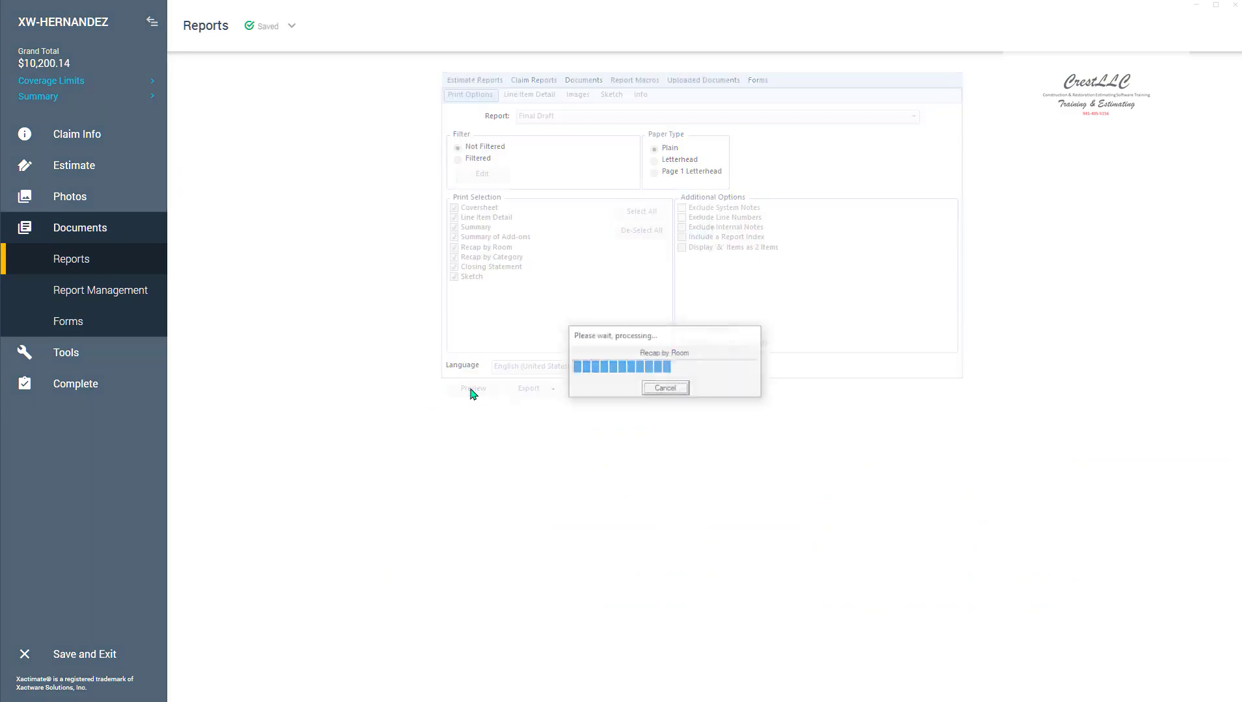
pyautogui.scroll(-5, 586, 441)
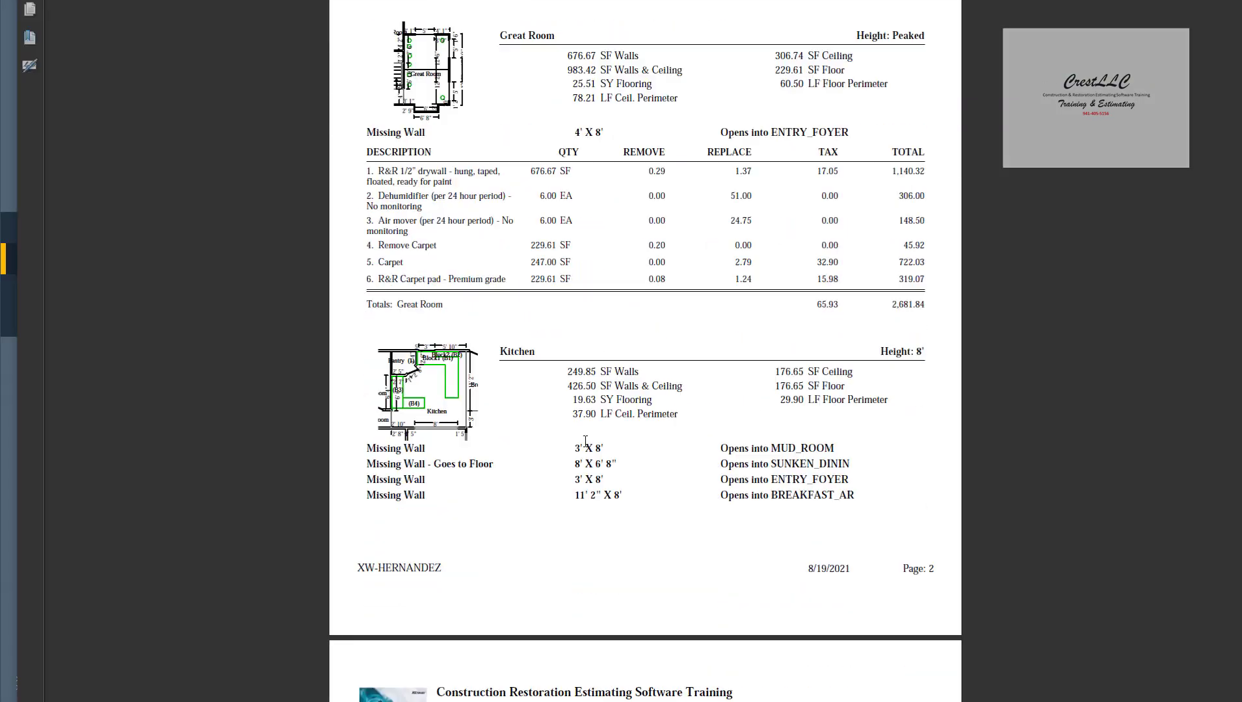
pyautogui.scroll(-10, 586, 441)
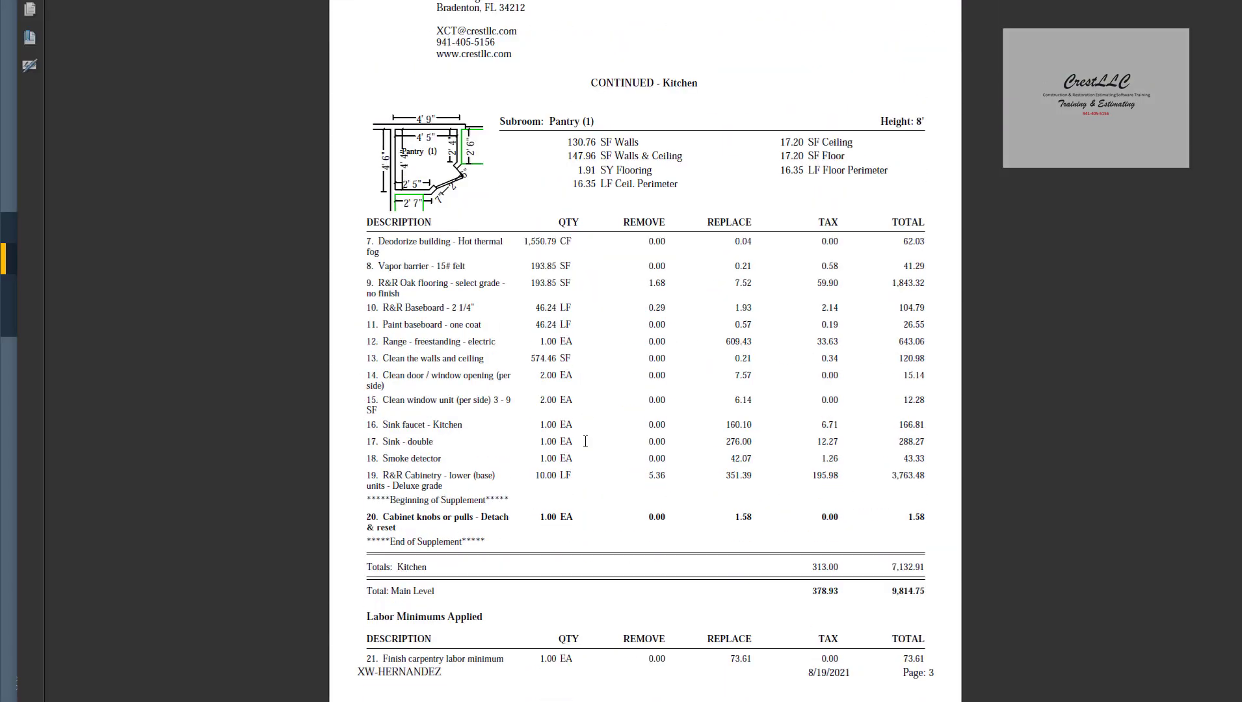
pyautogui.scroll(-2, 585, 441)
pyautogui.hotkey('ctrl', '2')
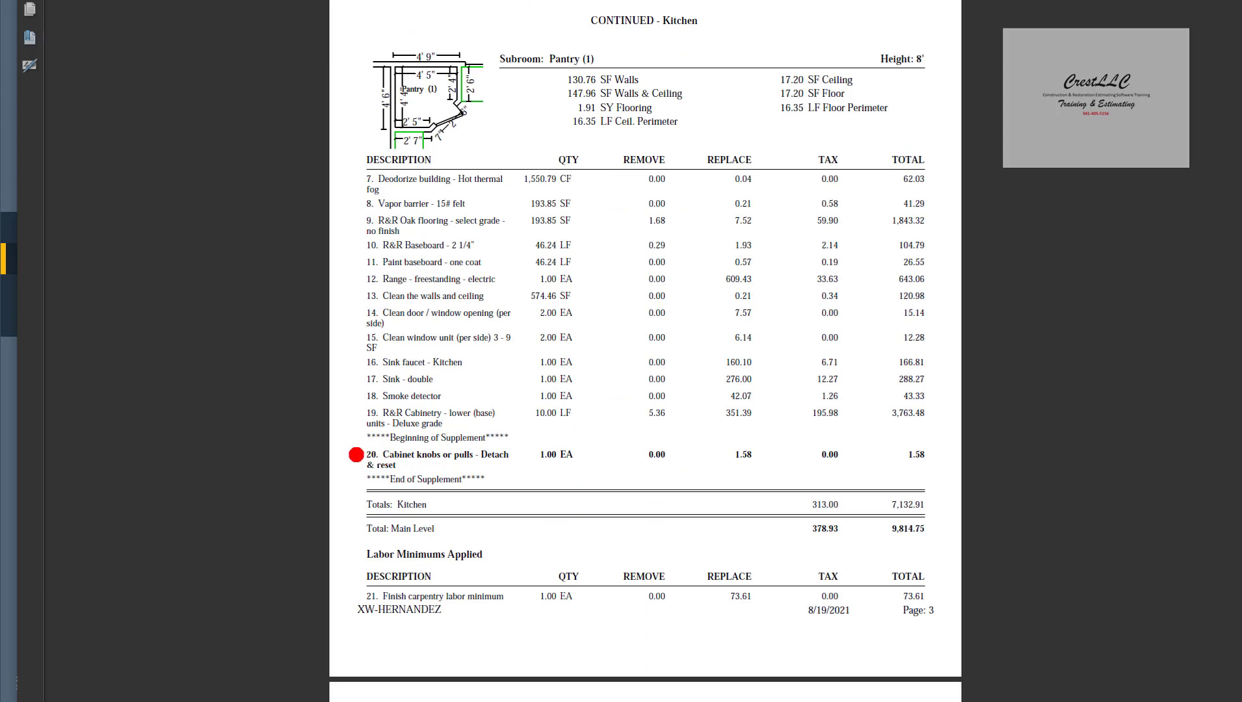
pyautogui.click(354, 457)
pyautogui.click(355, 435)
pyautogui.click(355, 479)
pyautogui.press('Escape')
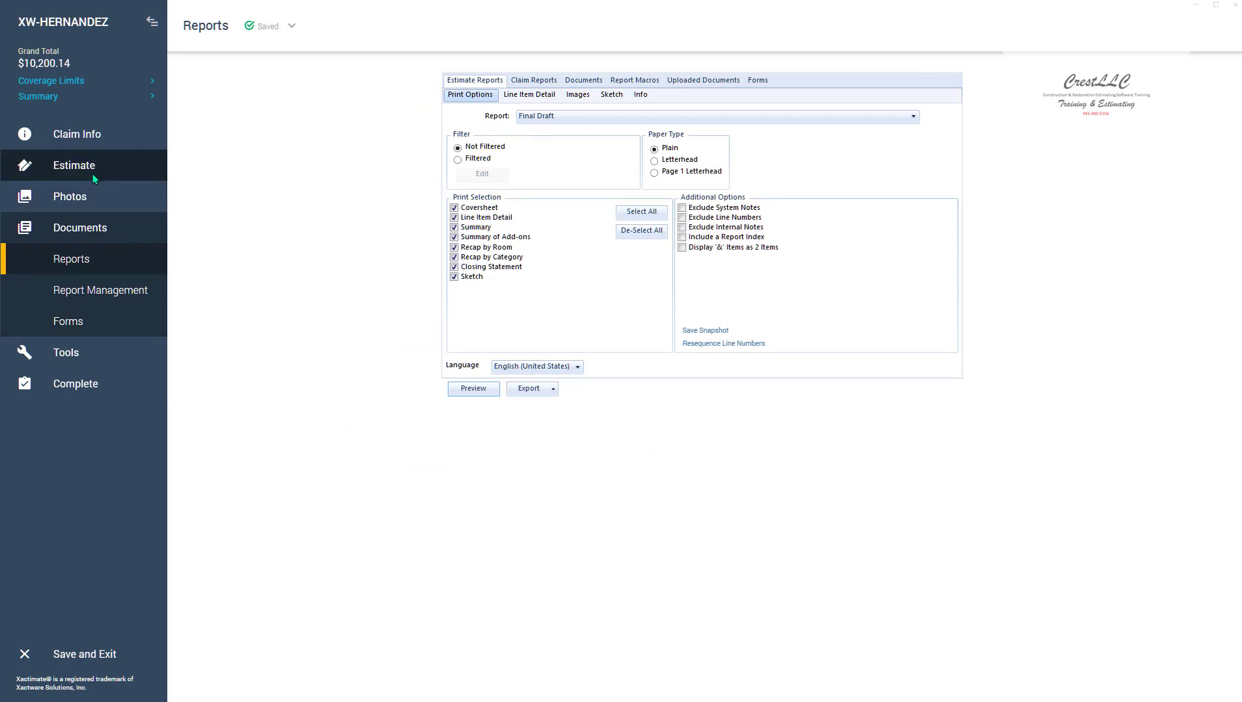
# Return to the estimate items and bold the full text inside the Beginning of Supplement note
pyautogui.click(92, 170)
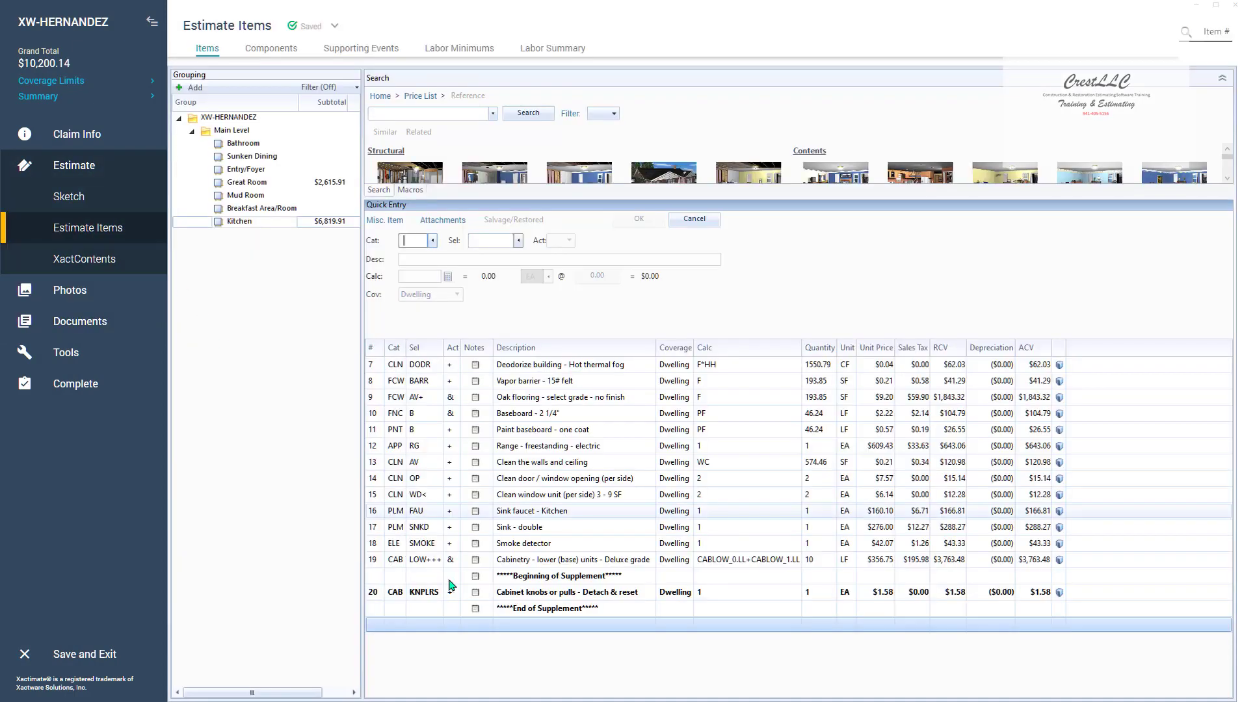
pyautogui.click(475, 576)
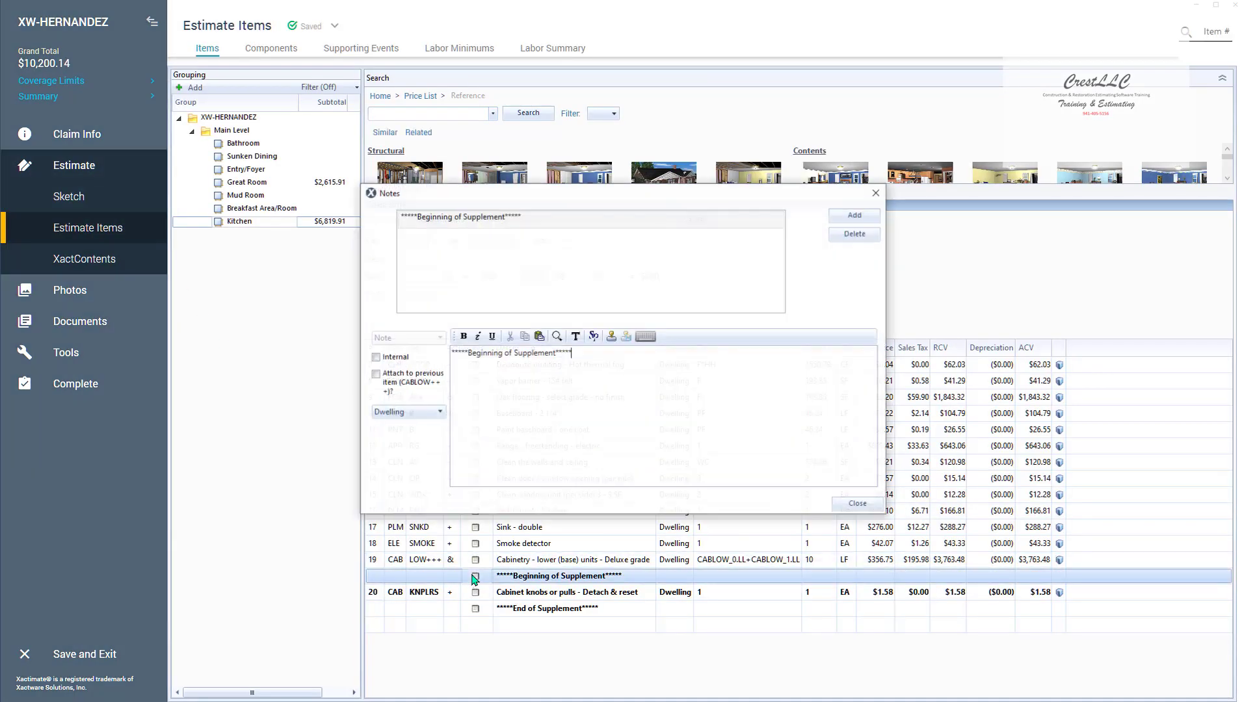
pyautogui.moveTo(572, 353); pyautogui.dragTo(453, 356)
pyautogui.click(462, 336)
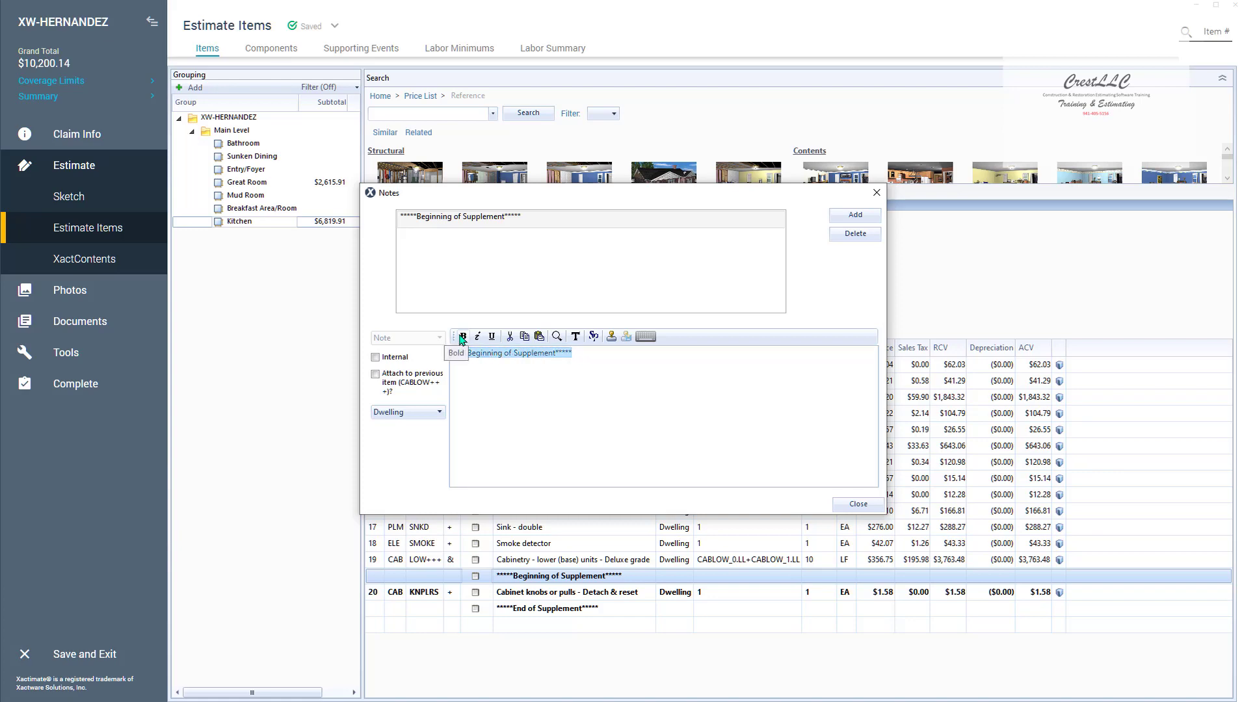
pyautogui.click(860, 504)
pyautogui.press('Up')
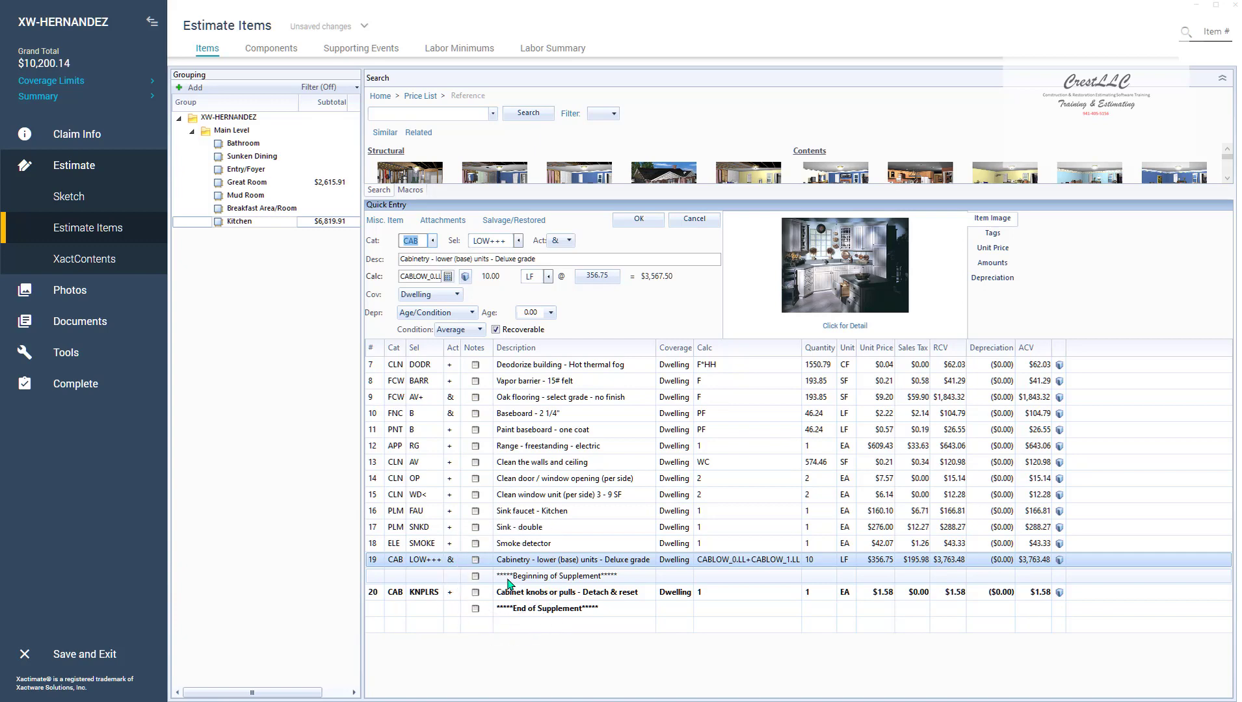
# Apply bold line formatting to the Beginning of Supplement row in the Kitchen item list
pyautogui.rightClick(474, 579)
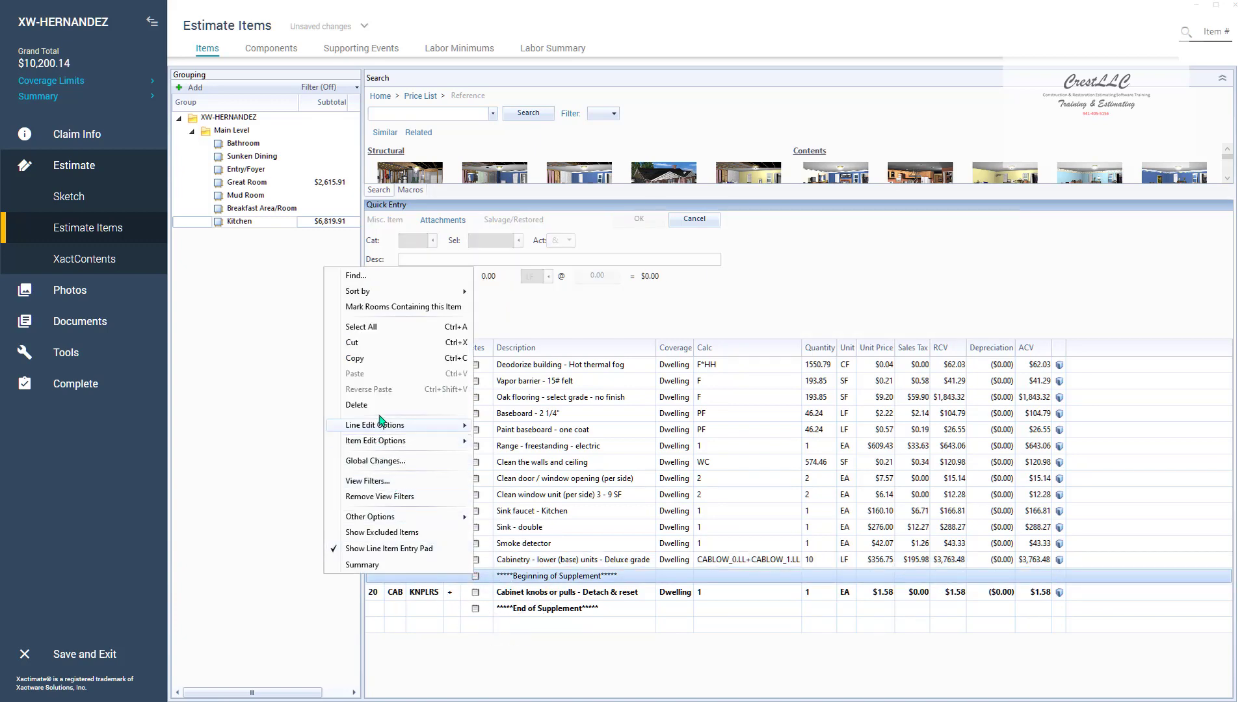
pyautogui.moveTo(332, 429)
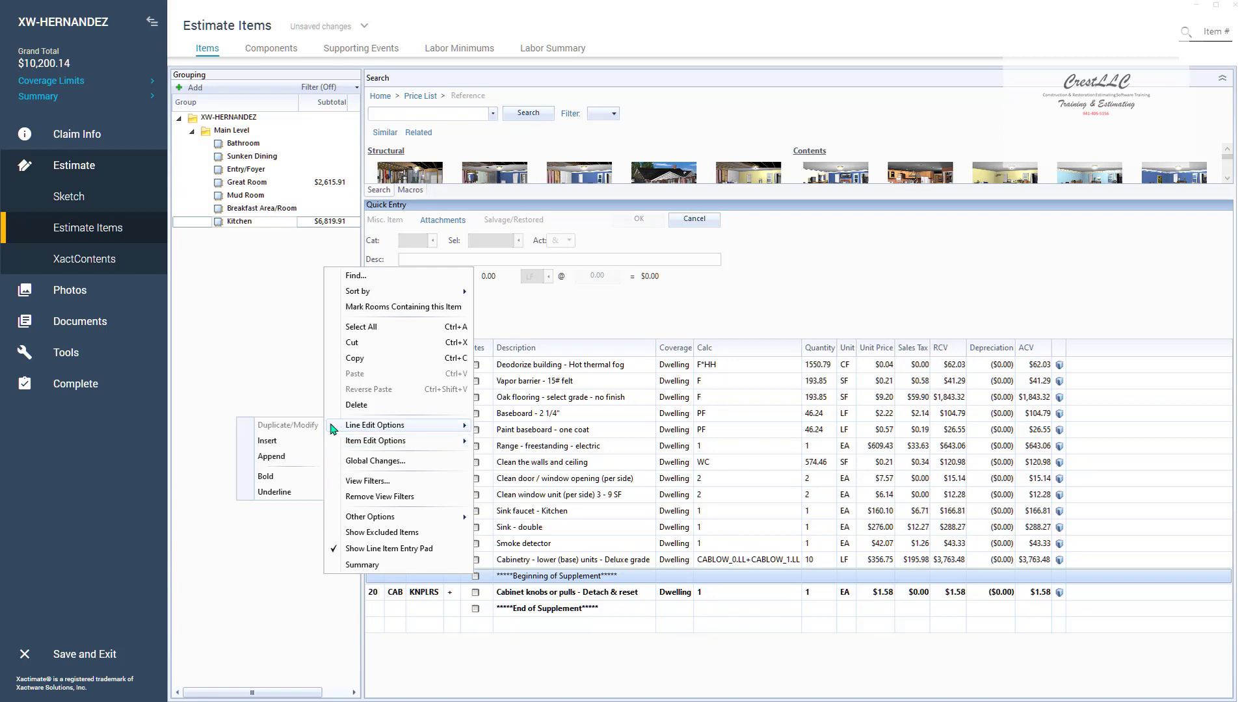
pyautogui.click(278, 477)
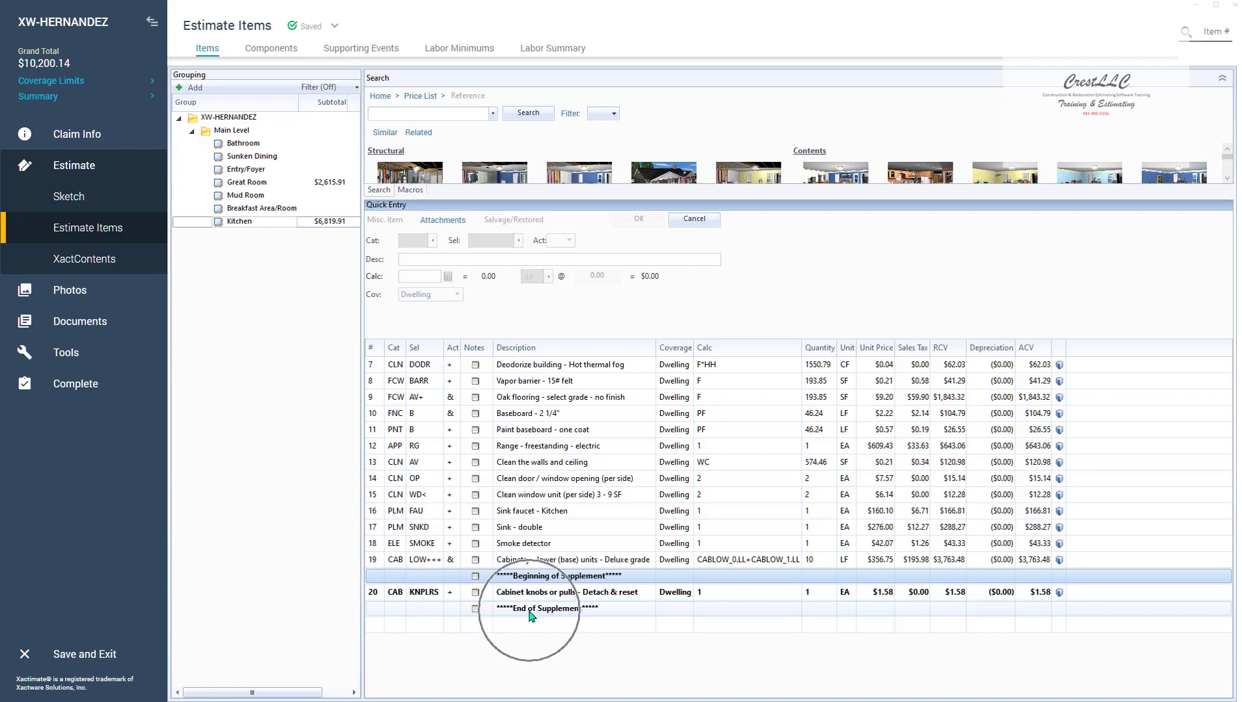
# Bold the full text inside the End of Supplement note and close the note
pyautogui.click(476, 610)
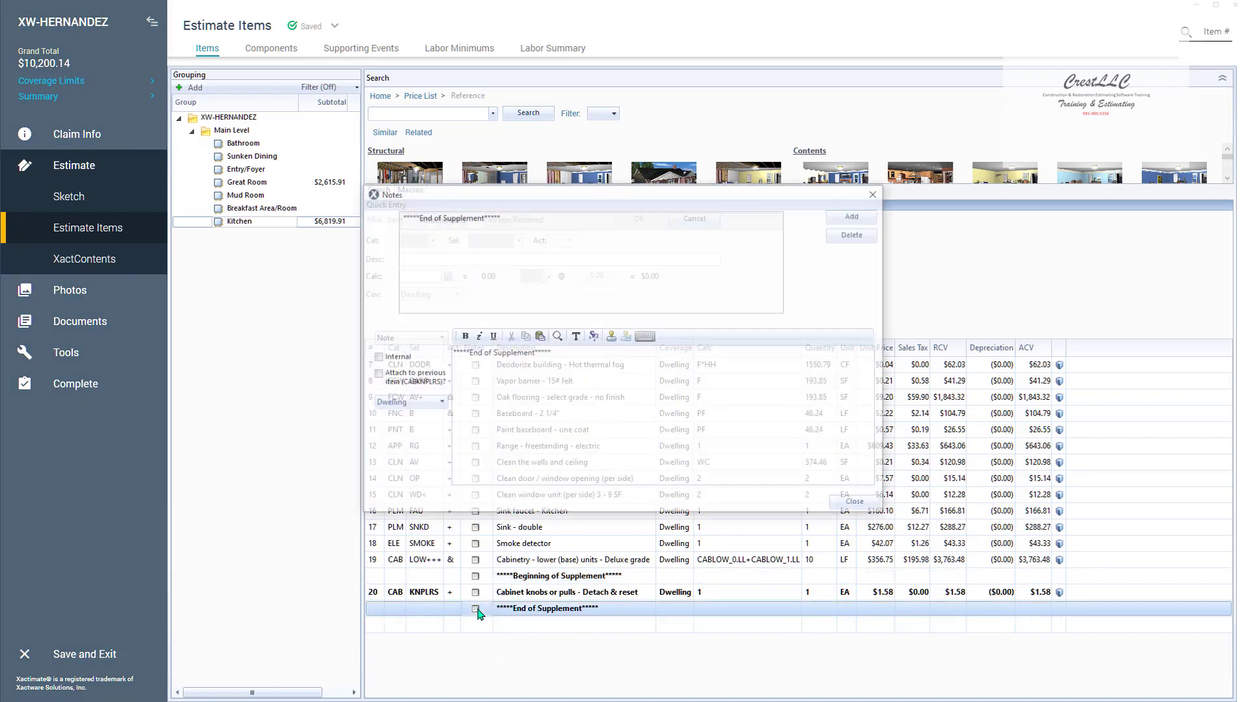
pyautogui.moveTo(552, 354); pyautogui.dragTo(442, 361)
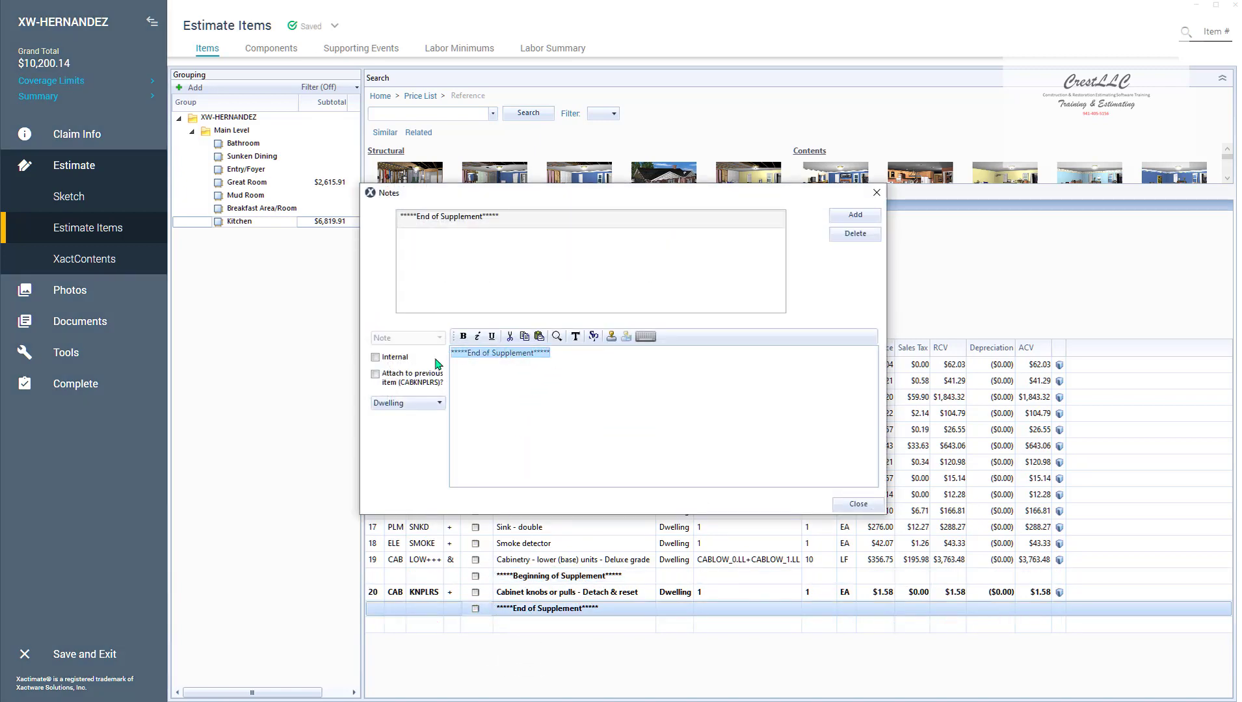
pyautogui.click(464, 337)
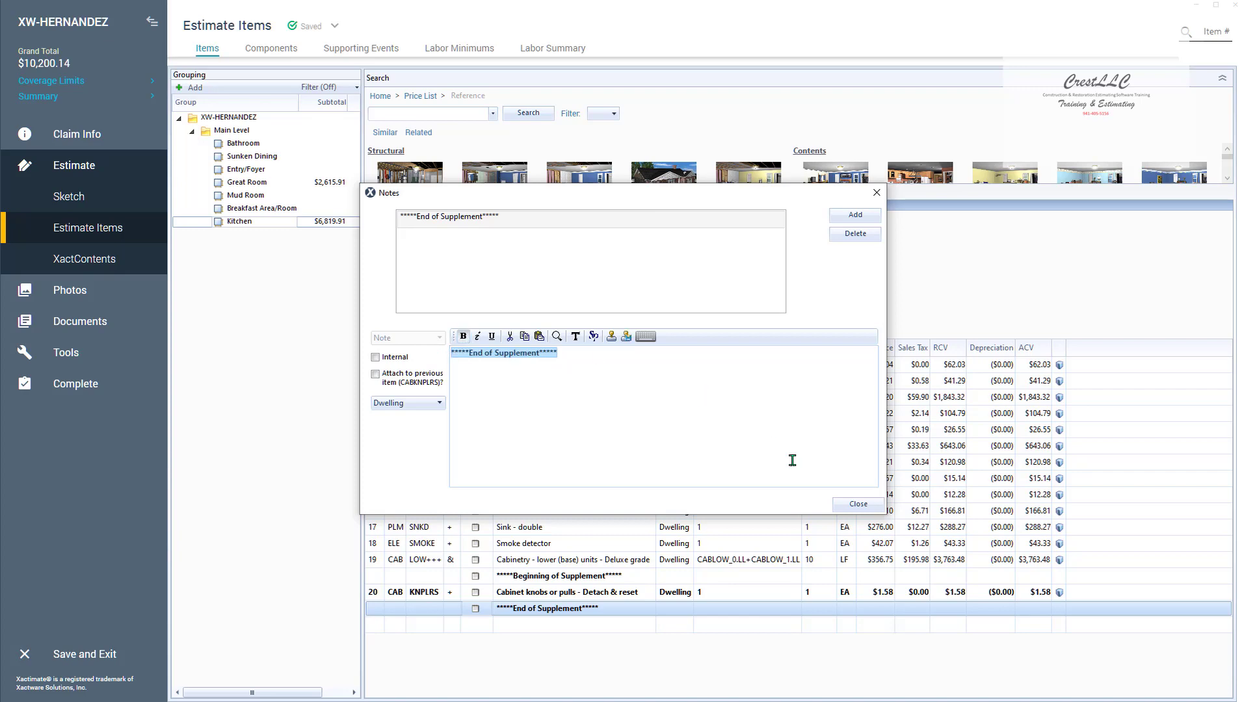
pyautogui.click(862, 506)
pyautogui.click(708, 595)
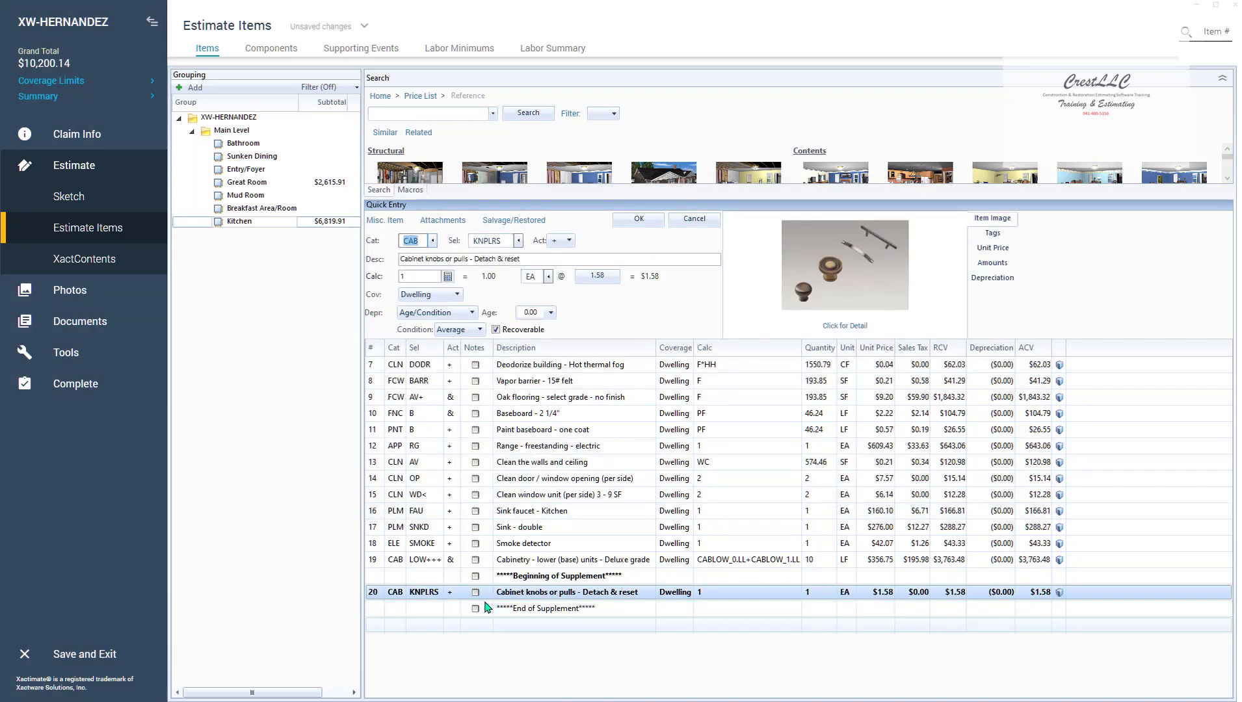
# Apply bold line formatting to the End of Supplement row in the Kitchen item list
pyautogui.rightClick(374, 610)
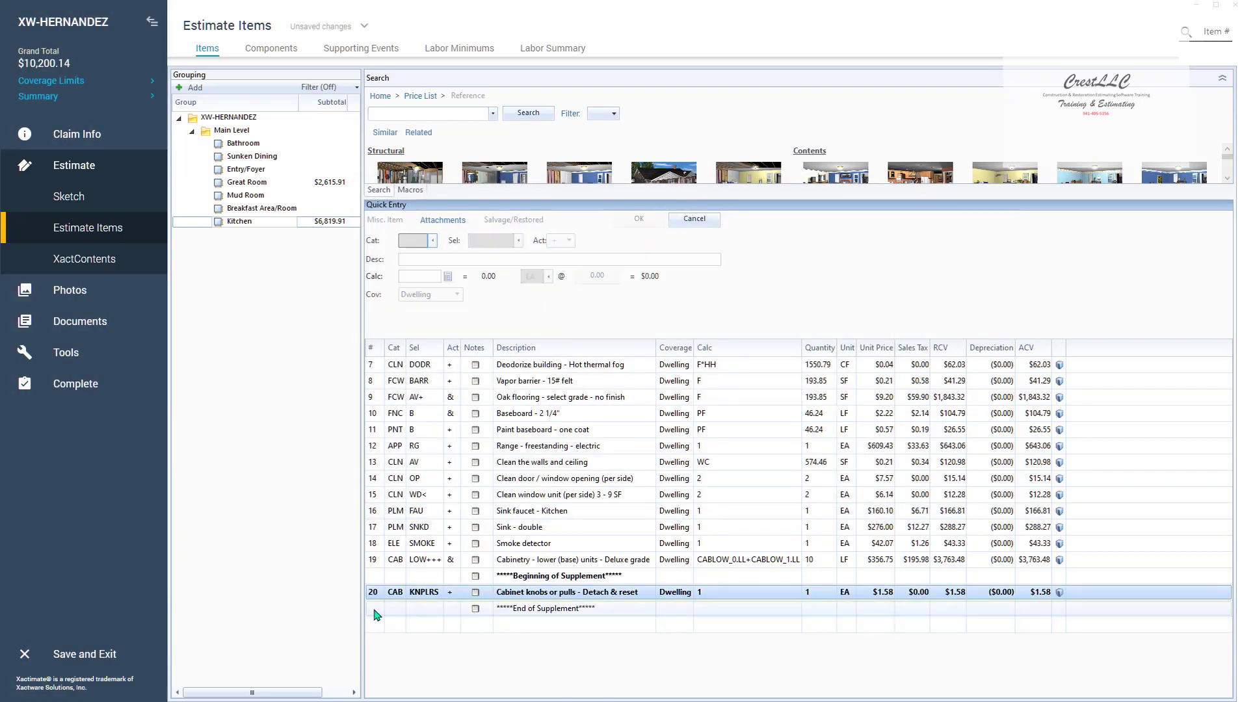
pyautogui.moveTo(285, 461)
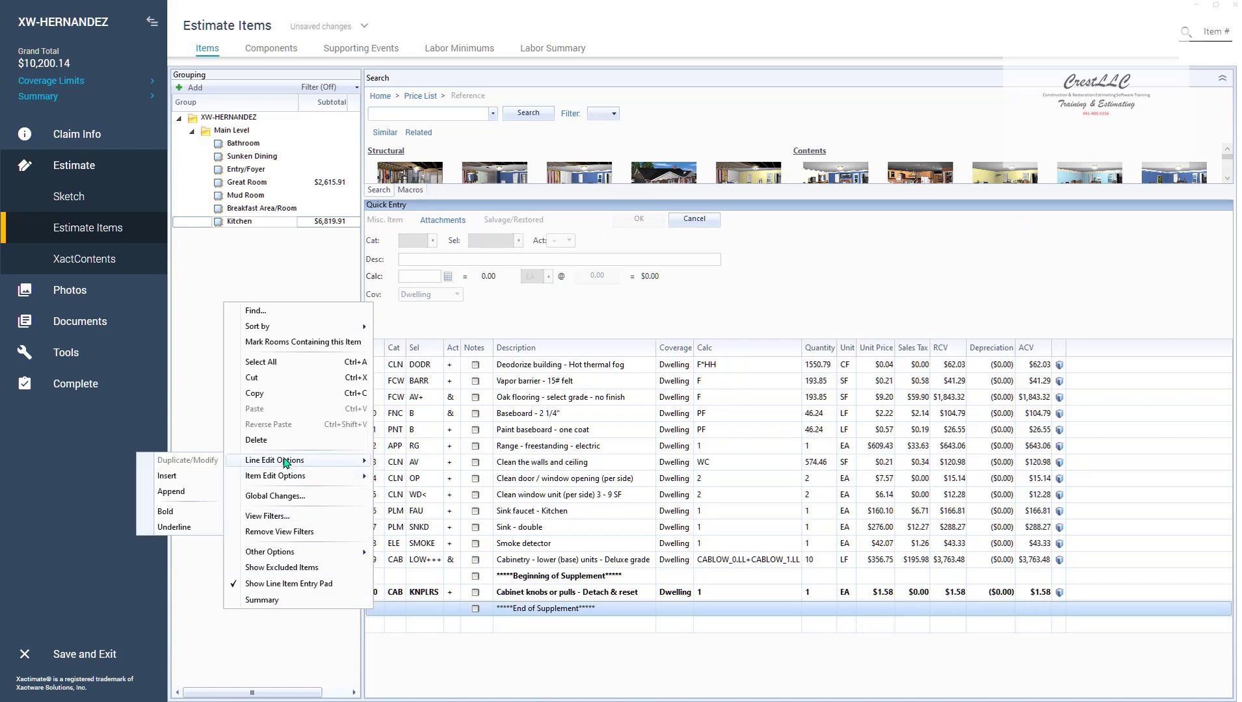
pyautogui.click(165, 512)
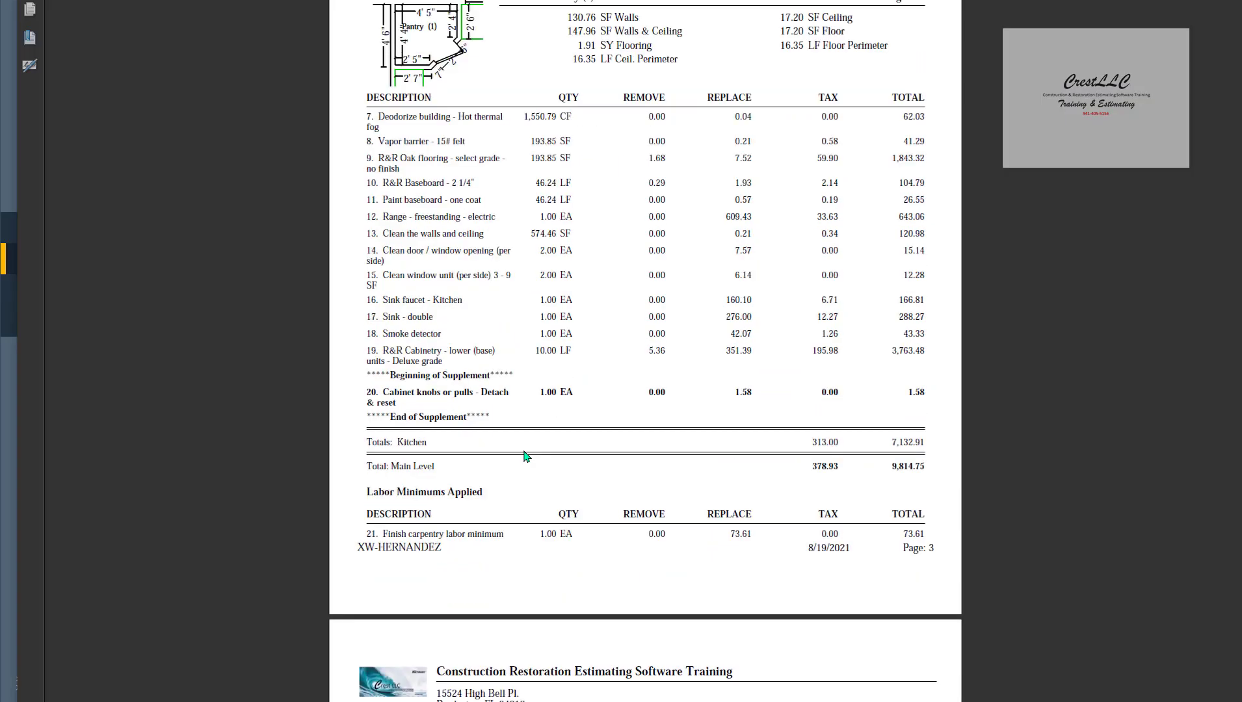
# Check the bolded supplement notes in the report preview and go back to the estimate items
pyautogui.scroll(-1, 521, 450)
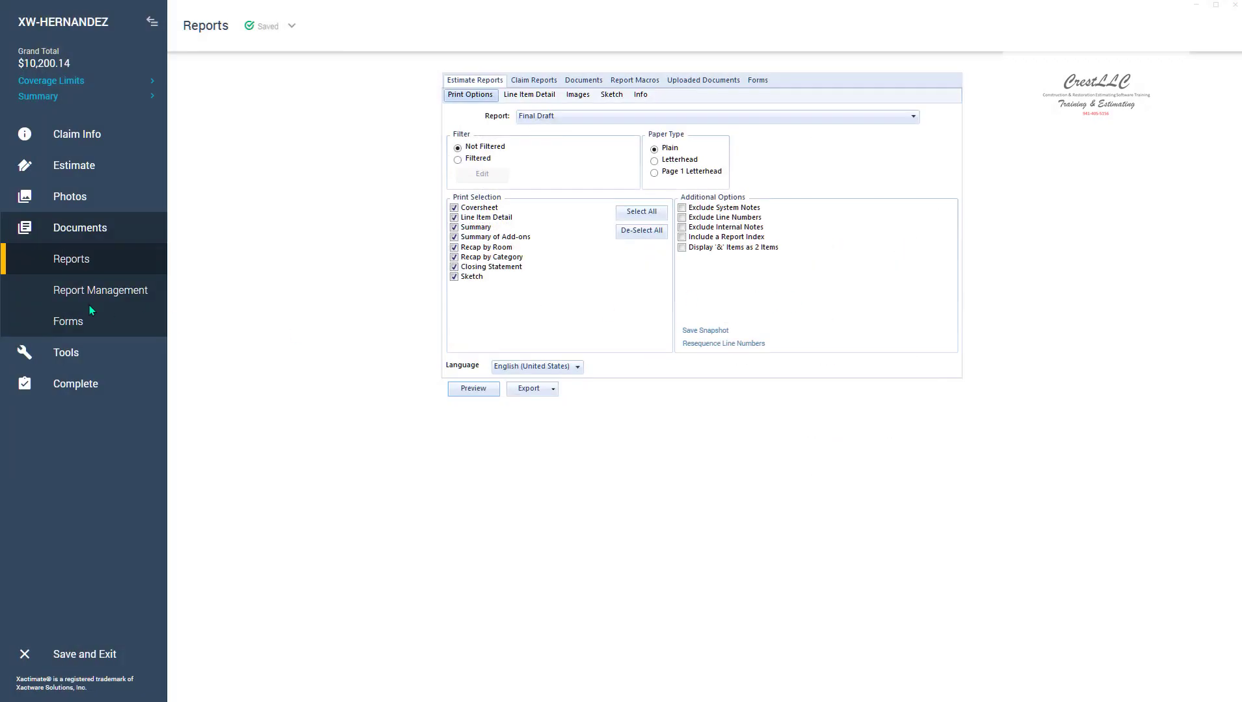
pyautogui.click(78, 167)
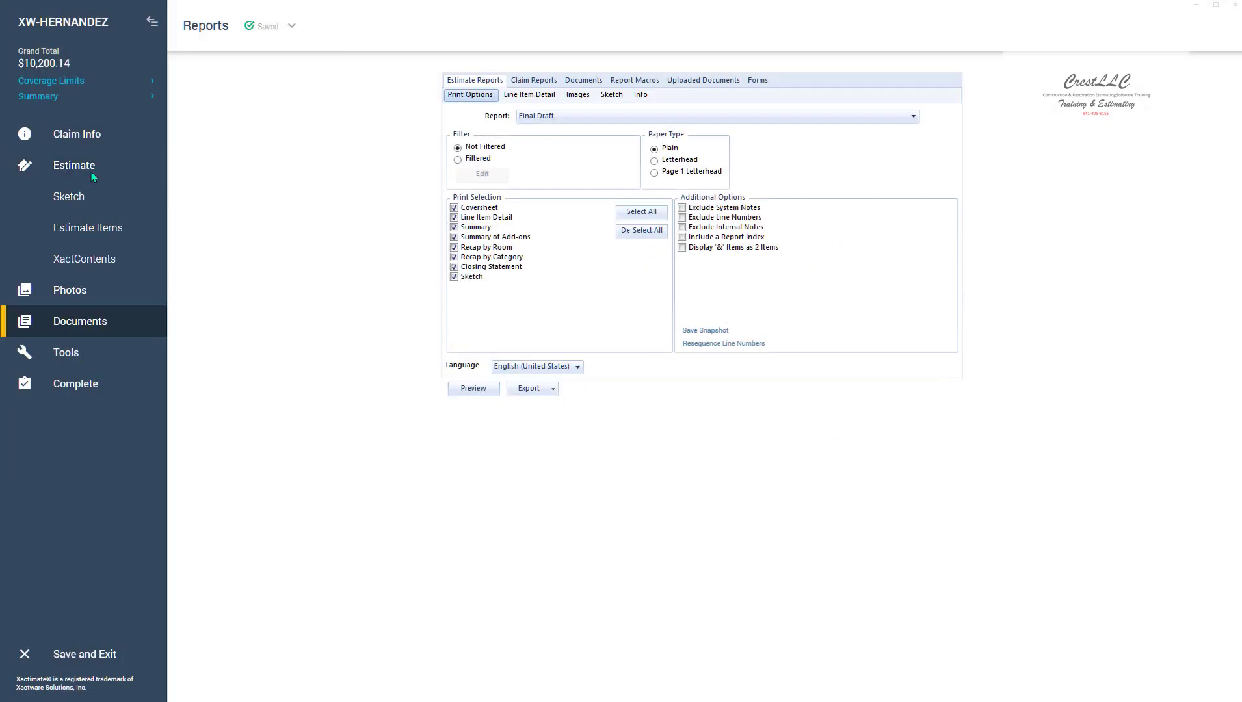
pyautogui.click(90, 229)
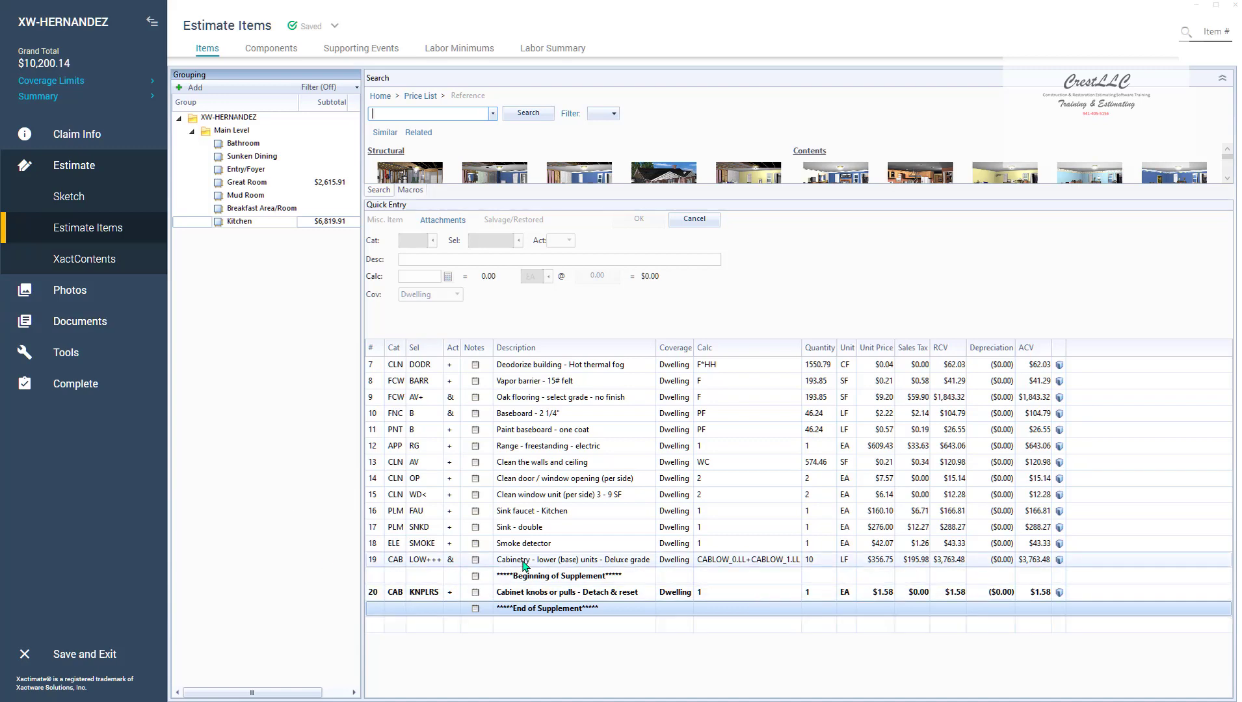